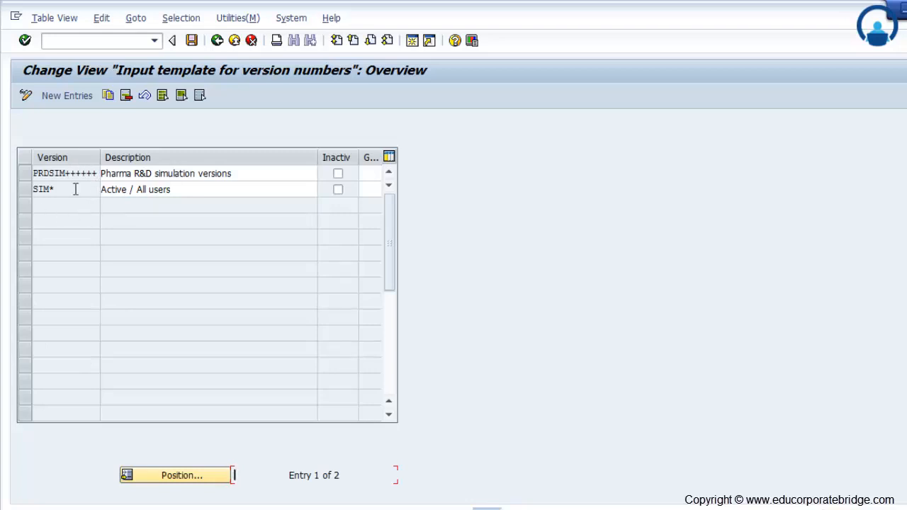
Leave the simulation version key templates and display the details of simulation profile 1300000 in Stipulate Simulation Profiles
left_click(25, 191)
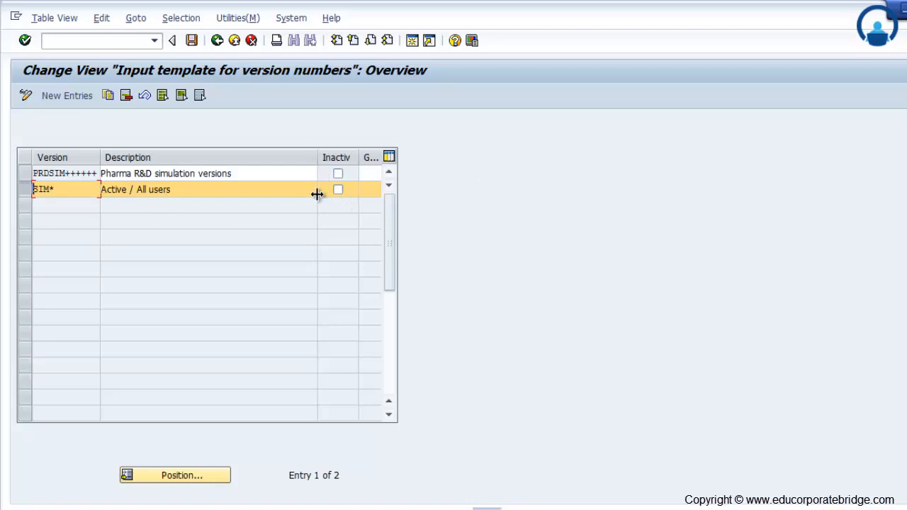
left_click(217, 40)
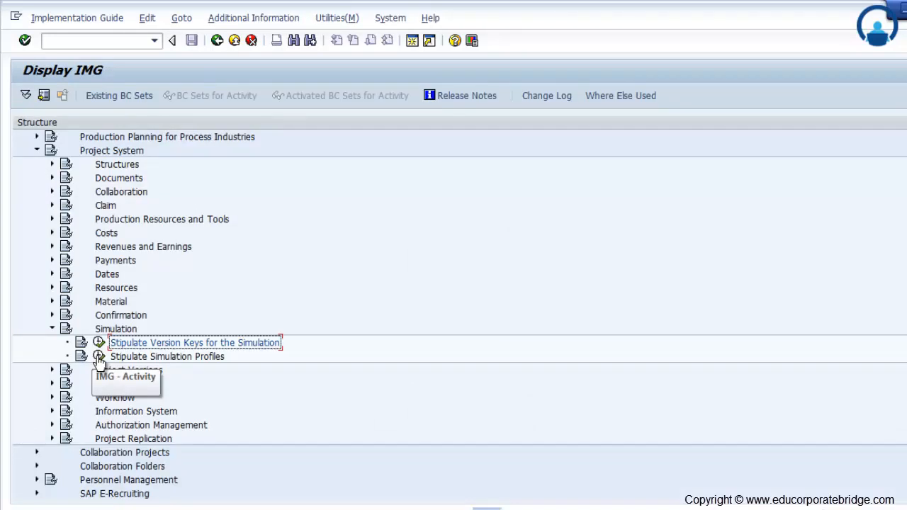
left_click(99, 356)
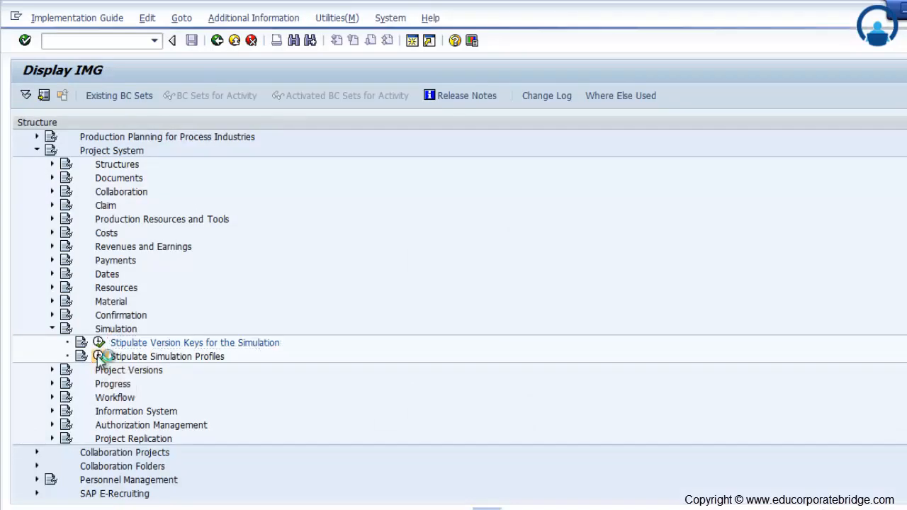
left_click(20, 140)
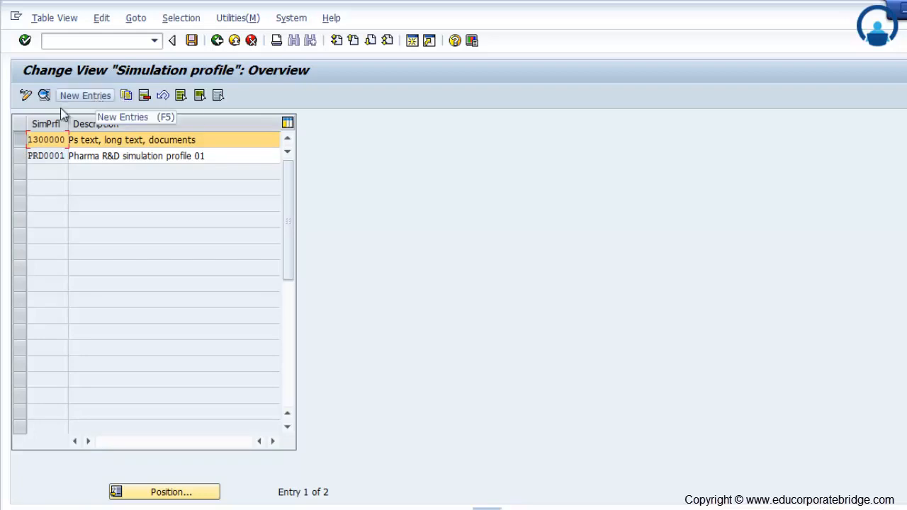
left_click(44, 95)
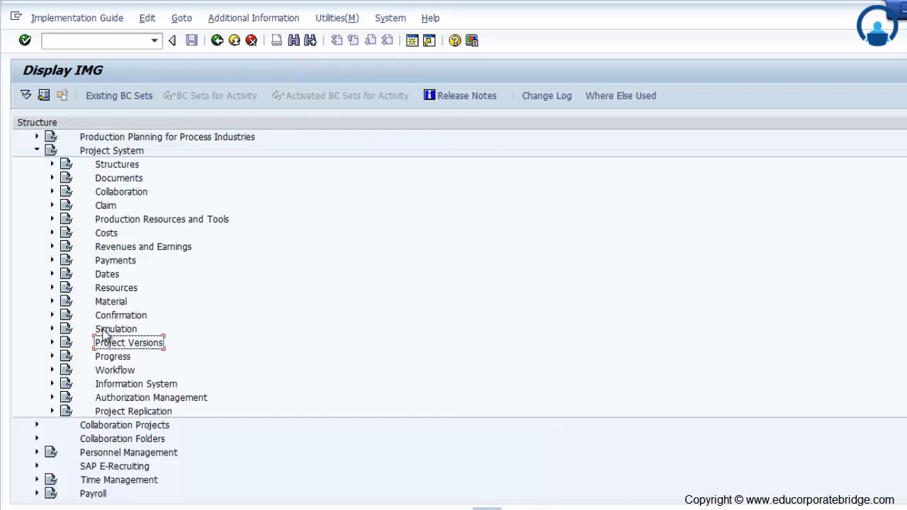
Open Create Profile for Project Version under Project Versions and review the details of the standard version profile 0000001
left_click(52, 342)
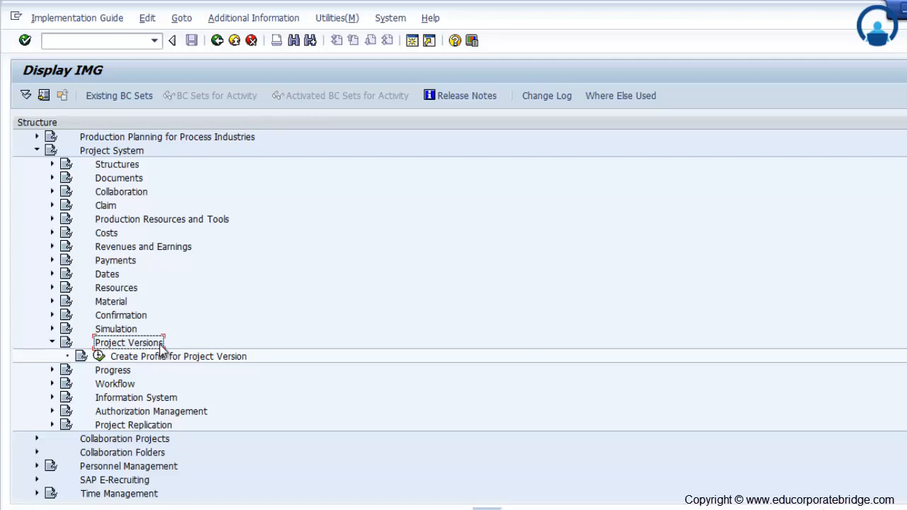
left_click(99, 357)
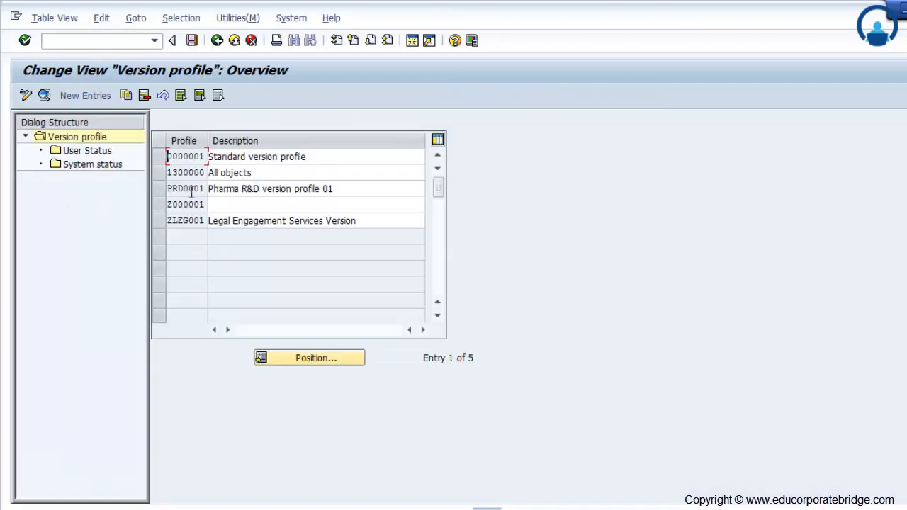
left_click(160, 157)
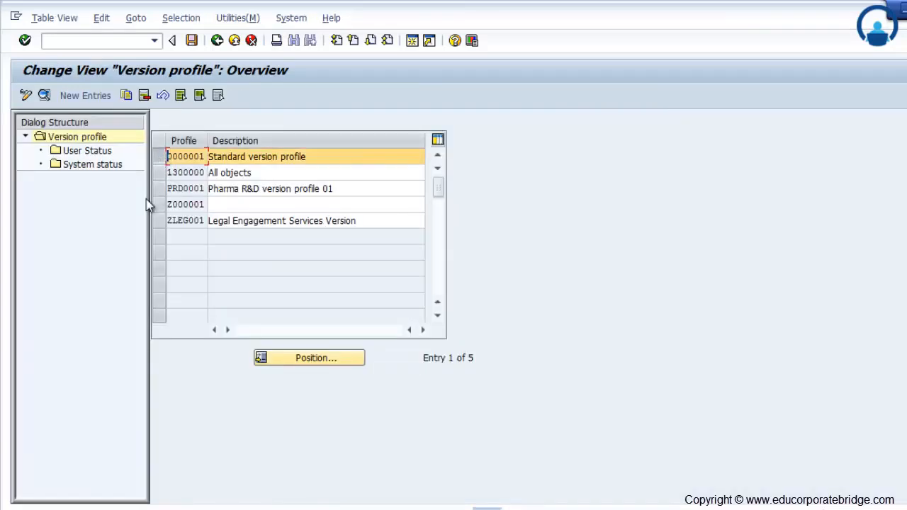
left_click(45, 96)
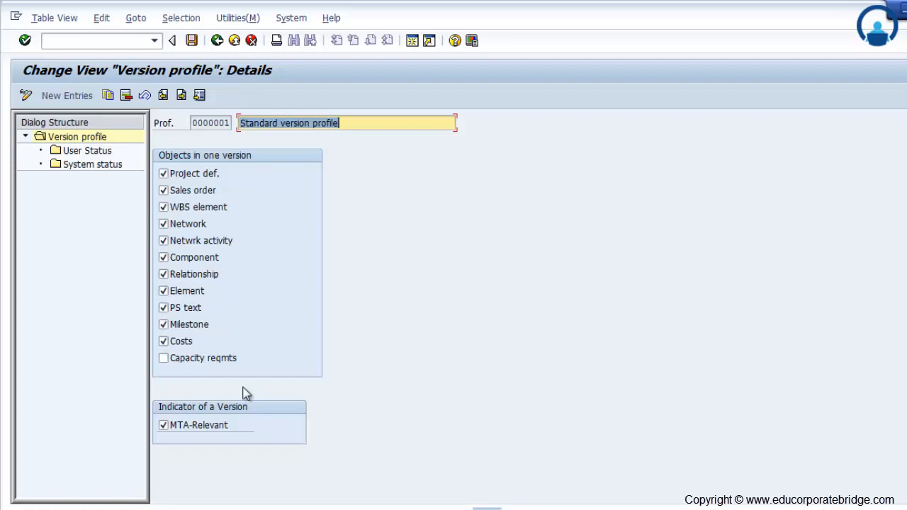
left_click(214, 42)
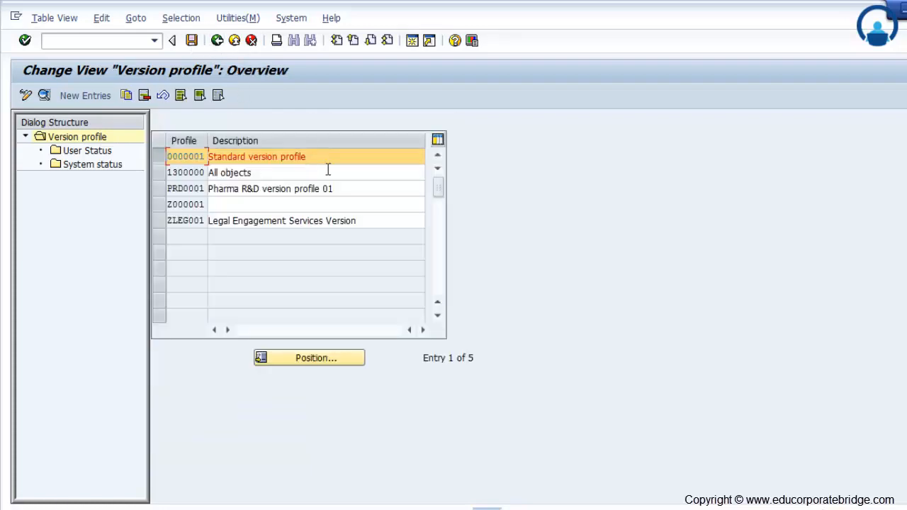
Start a copy of the standard version profile and set the new profile key to ZPS0001
left_click(162, 158)
left_click(162, 158)
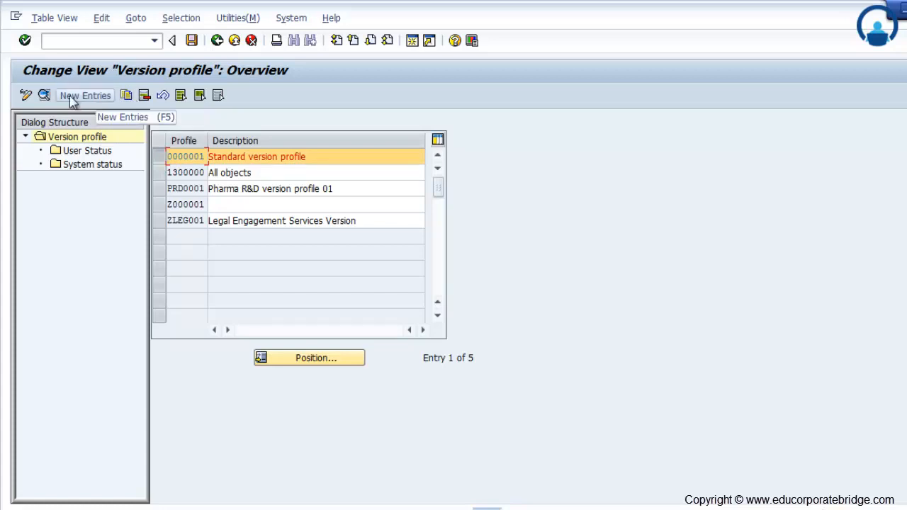
left_click(125, 95)
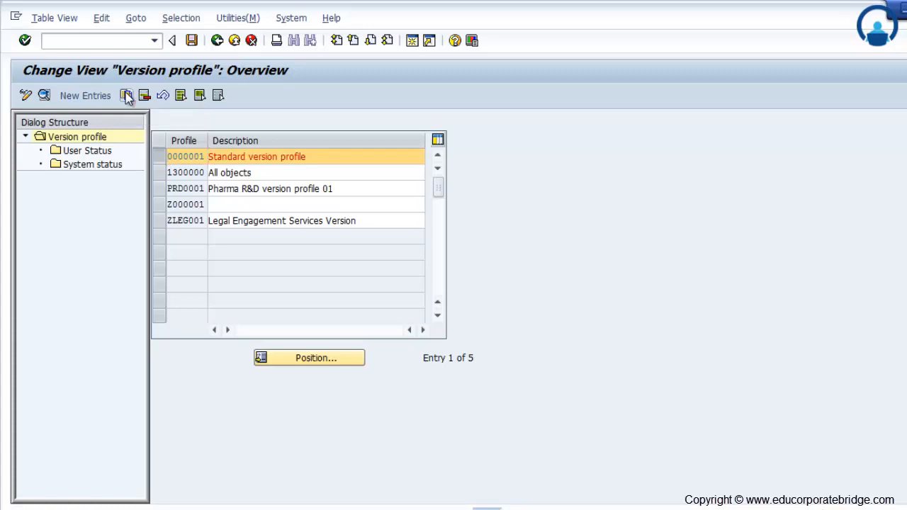
left_click(231, 124)
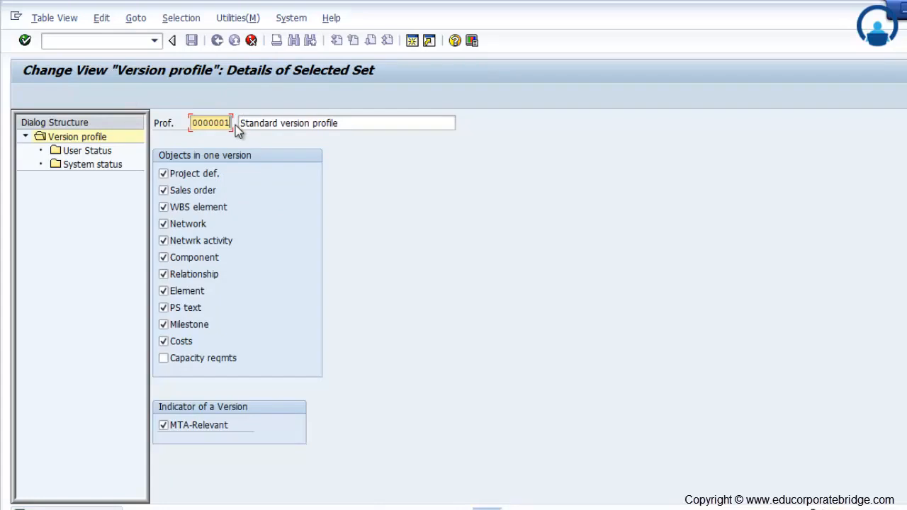
key("BackSpace")
key("BackSpace")
key("BackSpace")
key("BackSpace")
key("BackSpace")
key("BackSpace")
key("BackSpace")
type("ZPS")
Change the copied profile's description to "Version profile for PSN"
left_click_drag(278, 123, 238, 122)
left_click(238, 122)
key("Delete")
key("Delete")
key("Delete")
key("Delete")
key("Delete")
key("Delete")
key("Delete")
key("Delete")
key("Delete")
key("Delete")
key("Delete")
key("Delete")
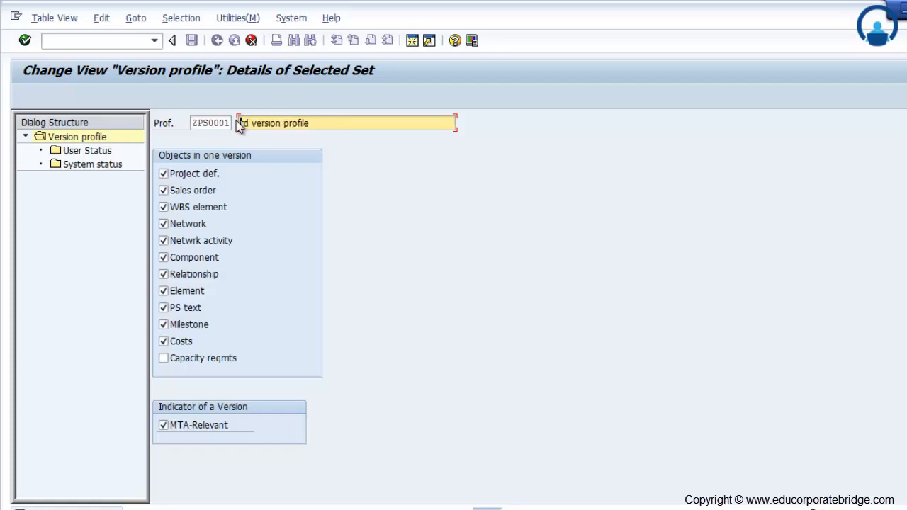
type("Ver")
left_click(323, 123)
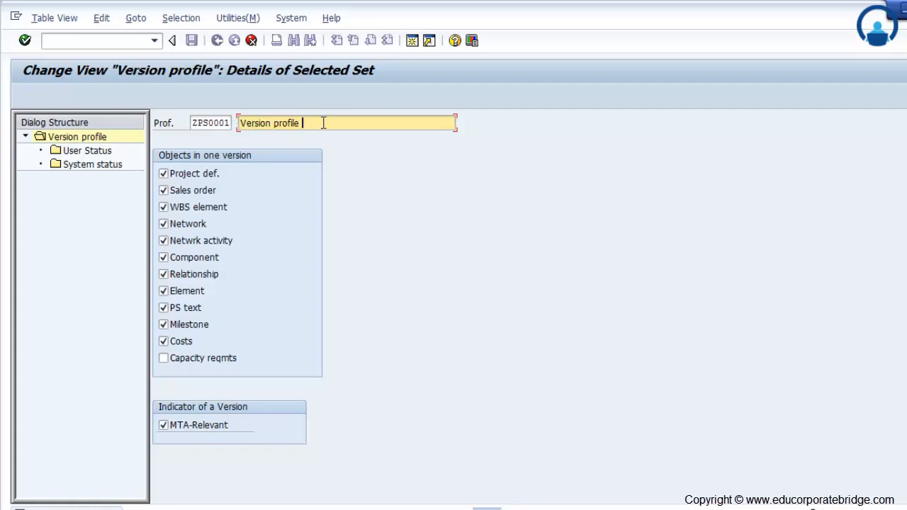
type("for PSN")
Create the profile copy together with all its dependent entries
key("Return")
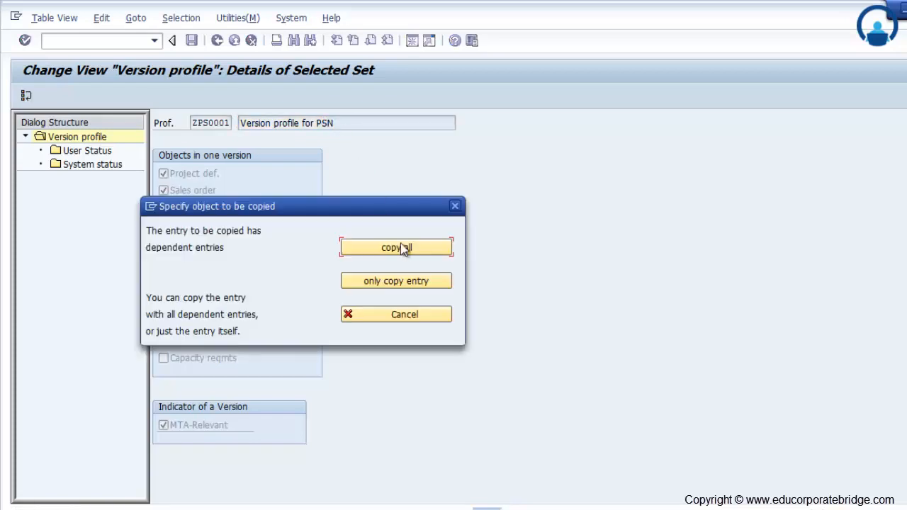
left_click(426, 252)
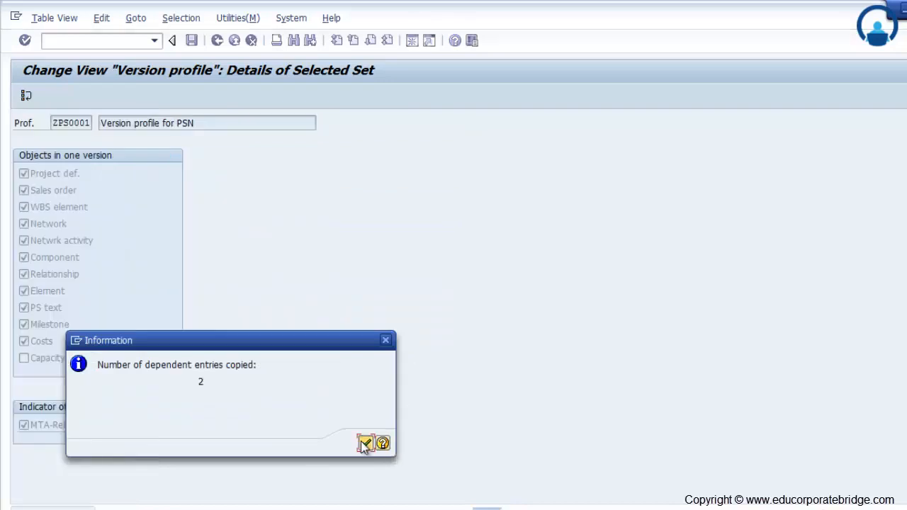
left_click(364, 443)
left_click(191, 39)
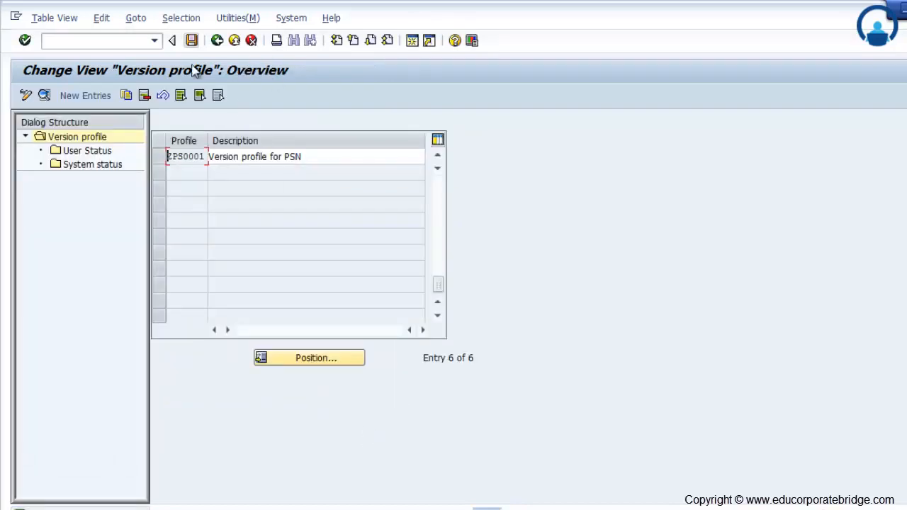
Examine the User Status and System status entries of profile ZPS0001, widening the system status key column
left_click(158, 158)
left_click(82, 156)
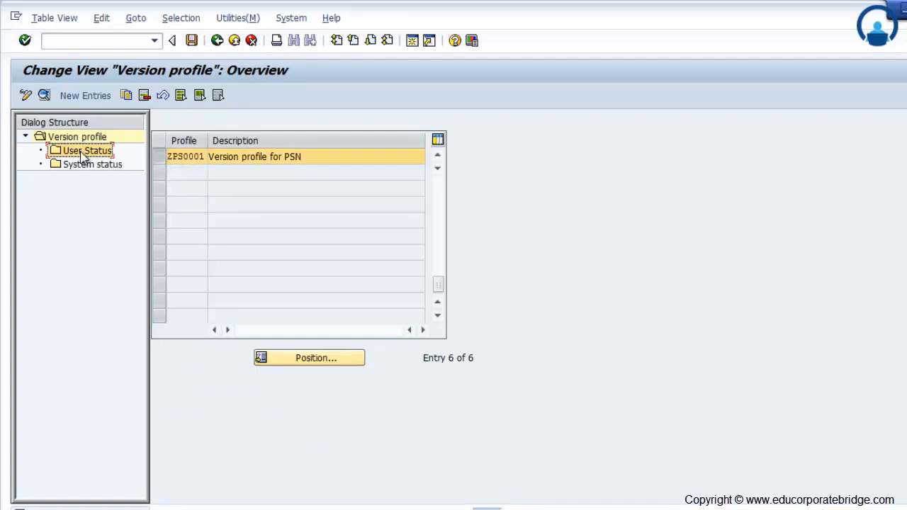
double_click(82, 156)
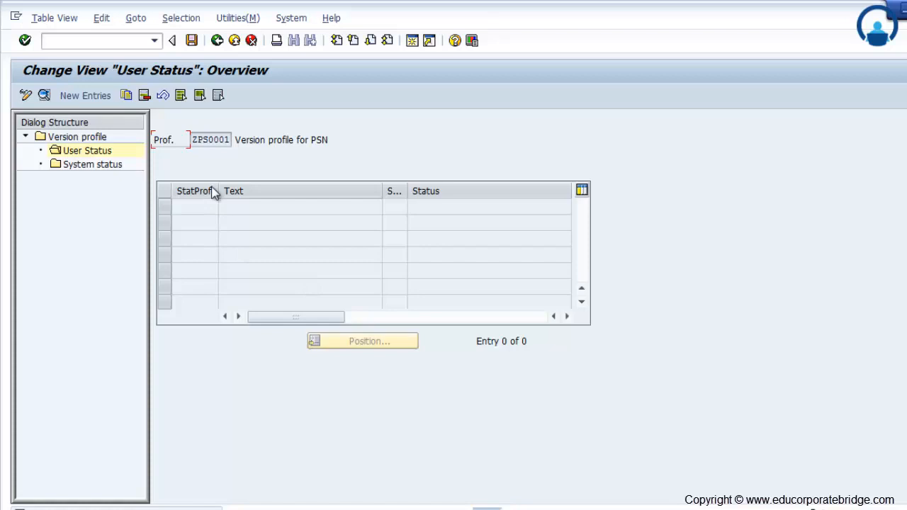
double_click(106, 165)
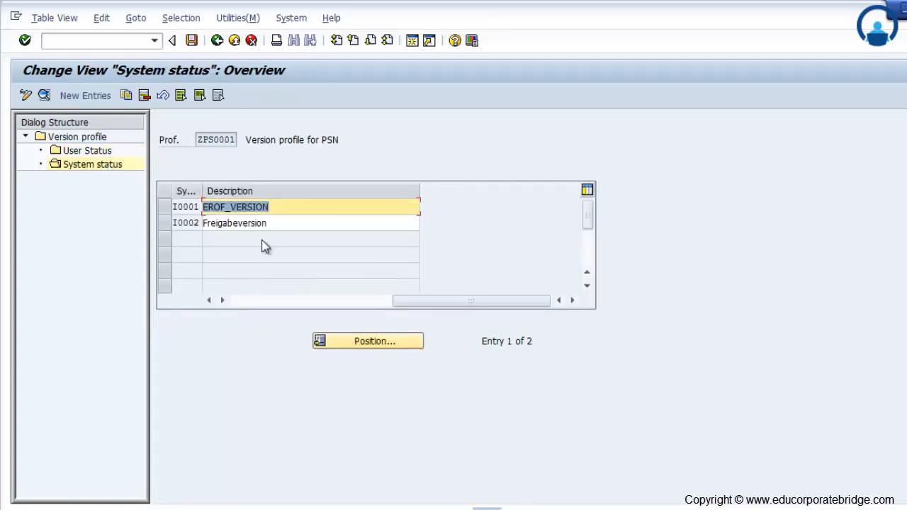
left_click_drag(203, 191, 212, 191)
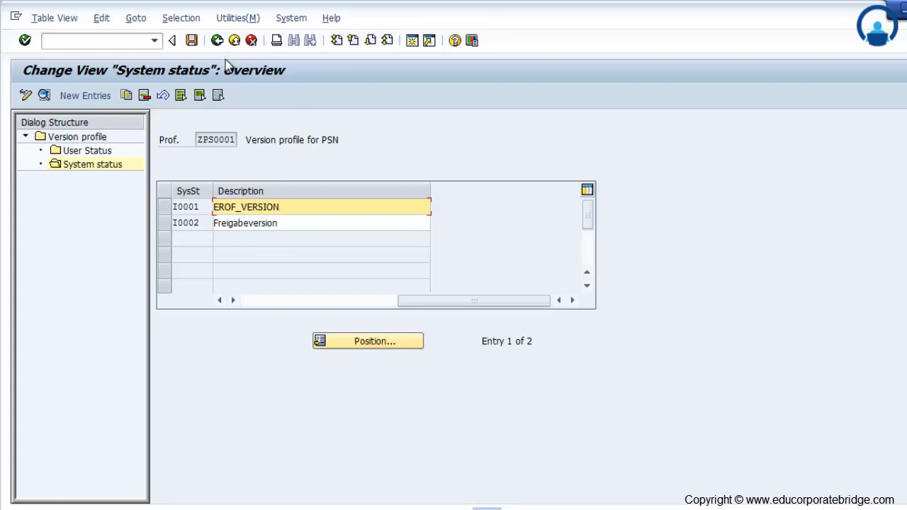
Exit the version profile maintenance and save the changes under the proposed customizing request
left_click(219, 42)
left_click(219, 42)
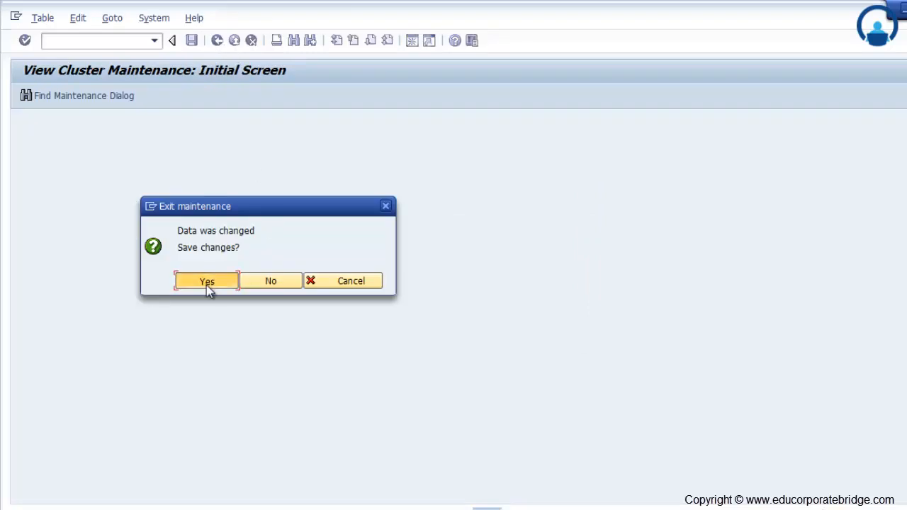
left_click(206, 282)
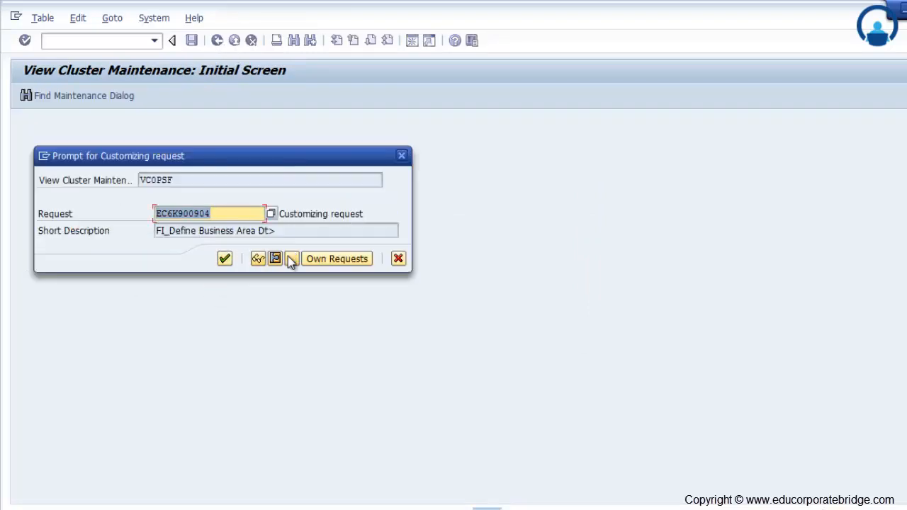
left_click(224, 259)
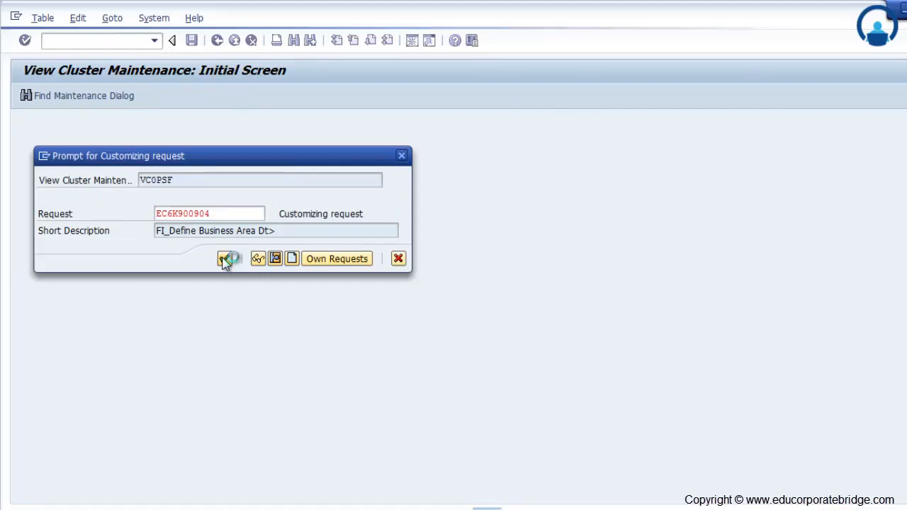
Open the Maintain Progress Version activity under Progress Analysis in the Progress section and acknowledge the display-only notice
scroll(277, 316, "down", 1)
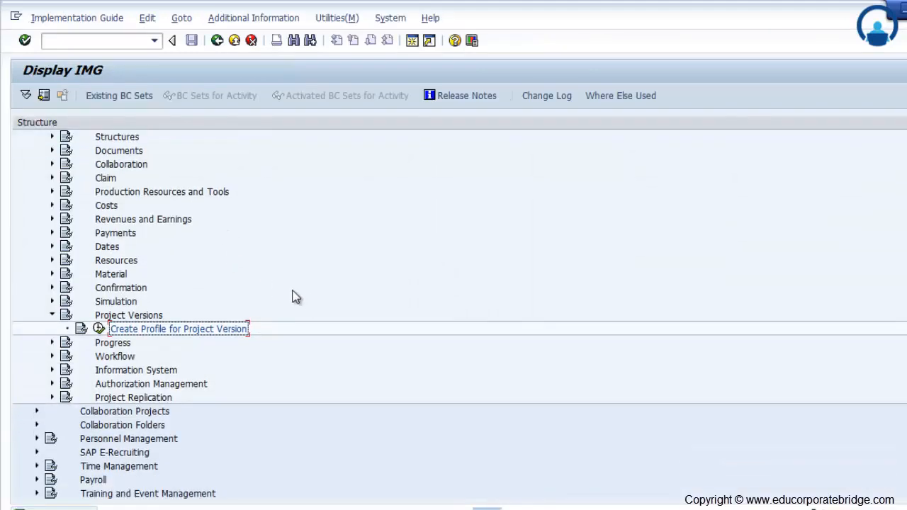
left_click(51, 342)
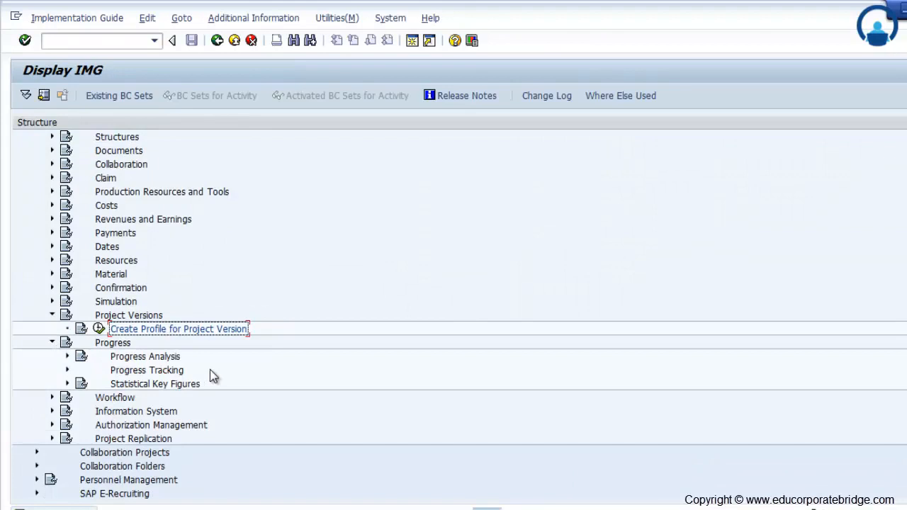
left_click(67, 356)
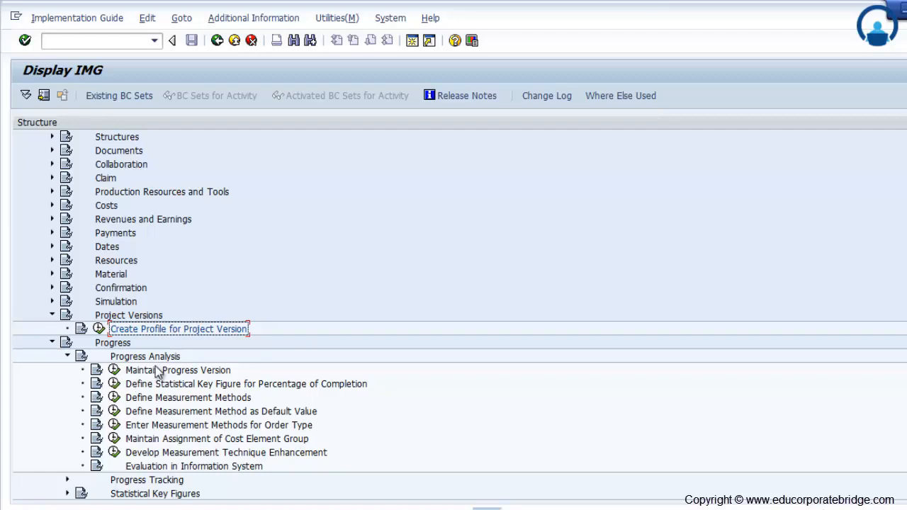
left_click(114, 370)
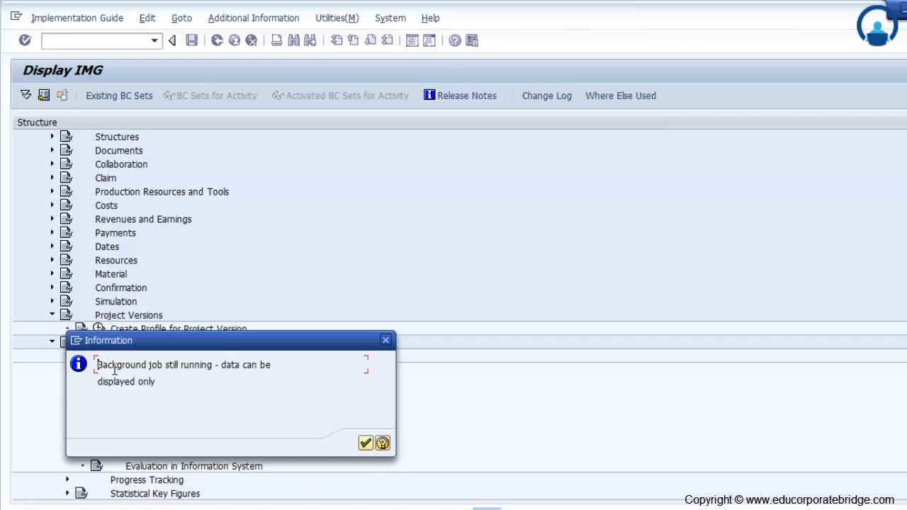
left_click(365, 444)
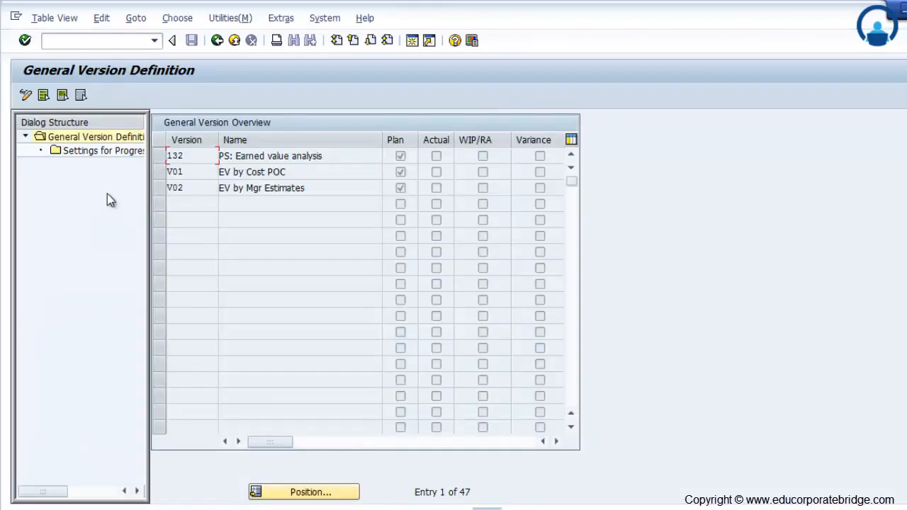
Display version 132's progress analysis settings for controlling area 2000 and view the available EV Basis options
left_click(160, 155)
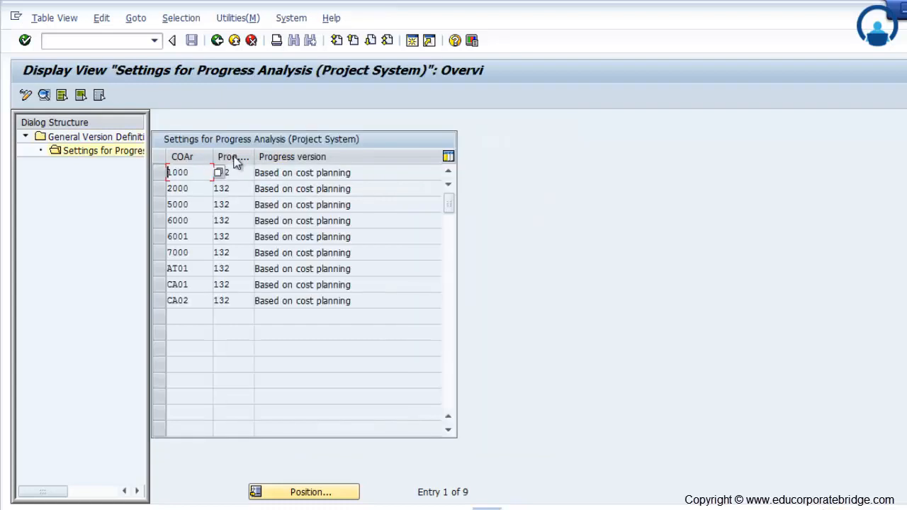
left_click_drag(253, 155, 271, 157)
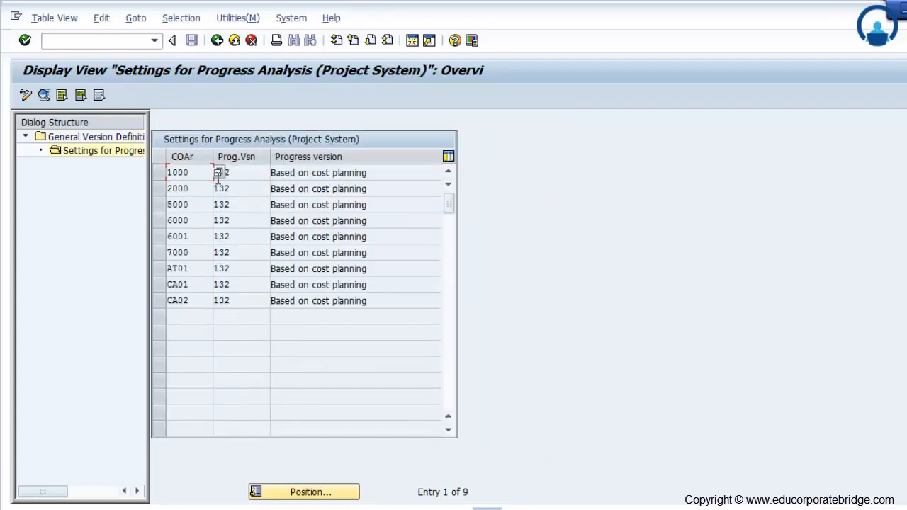
left_click(159, 189)
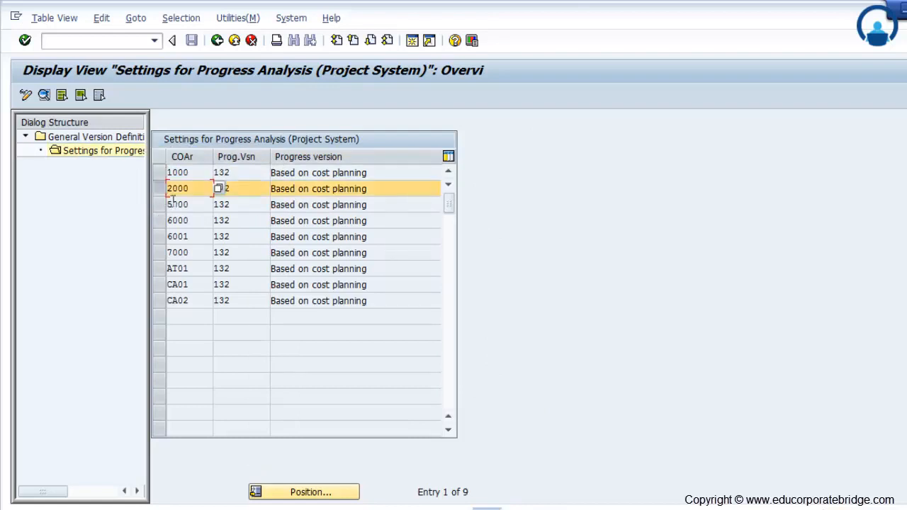
left_click(44, 95)
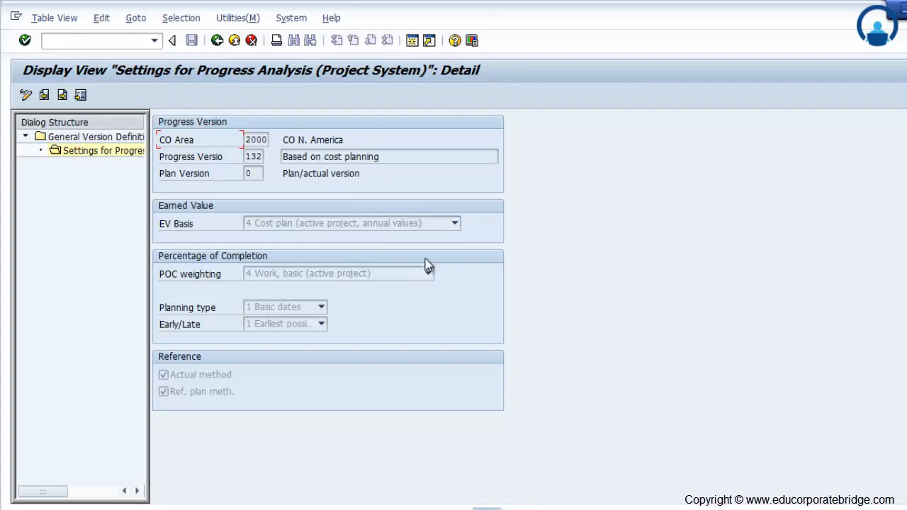
left_click(454, 224)
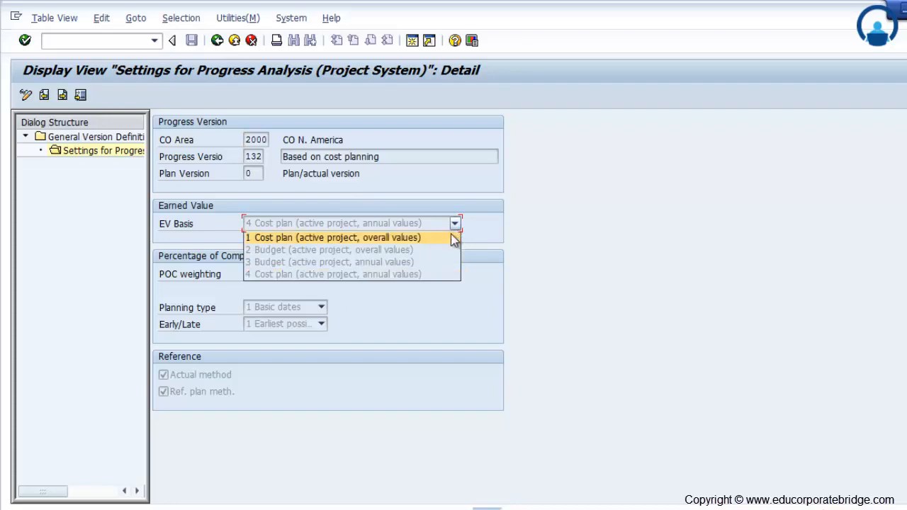
View the available POC weighting options for progress version 132 and return to the implementation guide
left_click(540, 220)
left_click(428, 277)
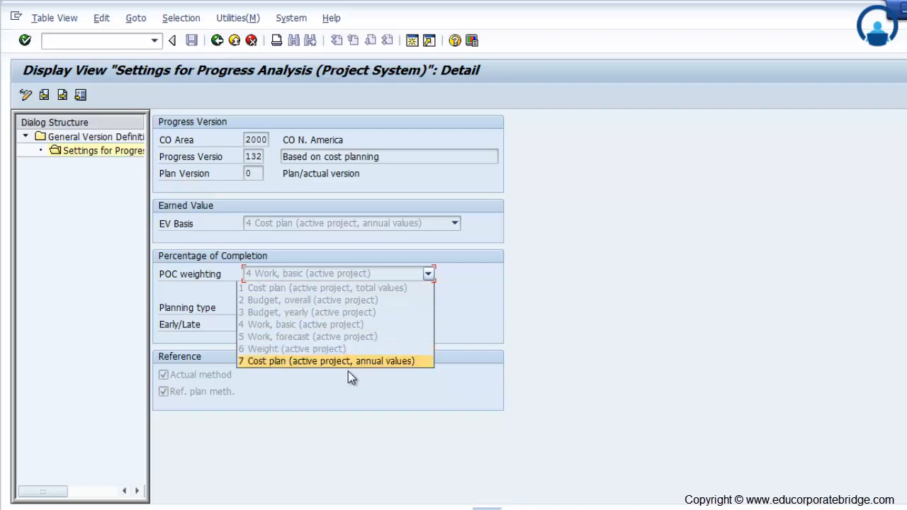
left_click(498, 380)
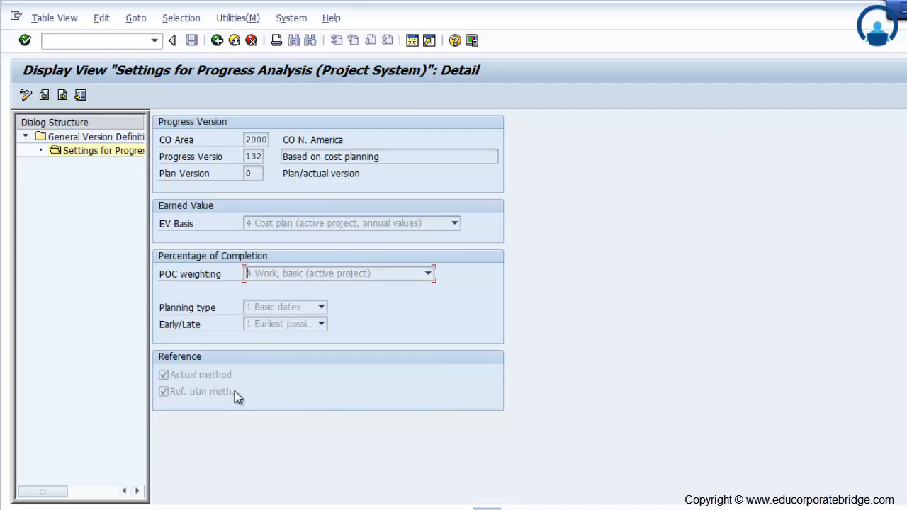
left_click(217, 40)
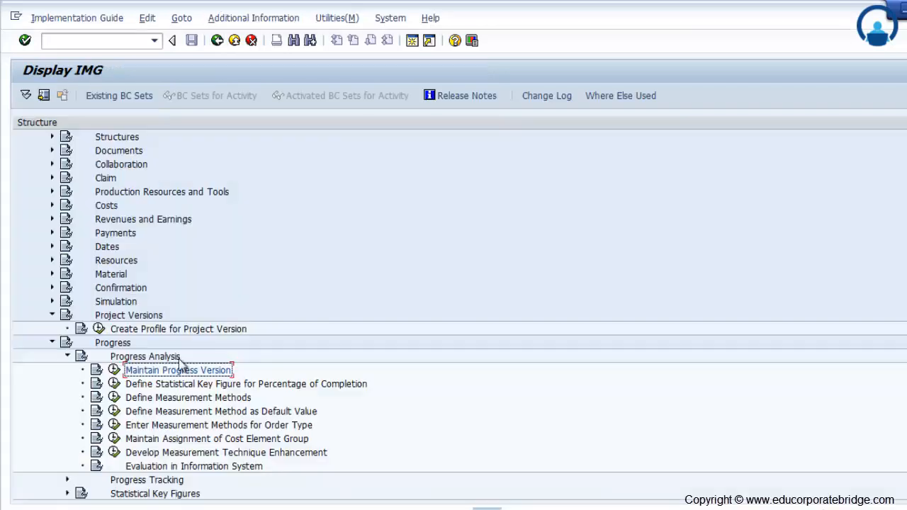
Reopen the Maintain Progress Version activity, acknowledge the display-only notice, review the general version overview and return to the implementation guide
left_click(114, 369)
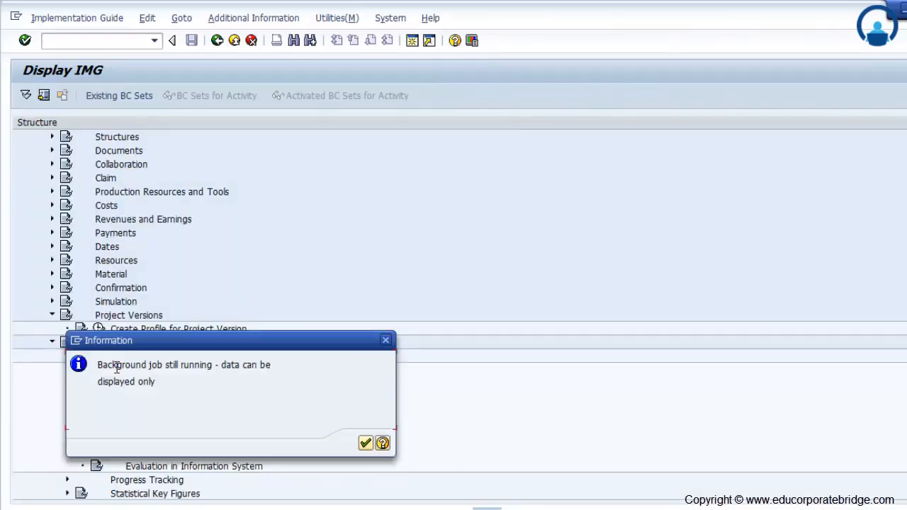
left_click(366, 444)
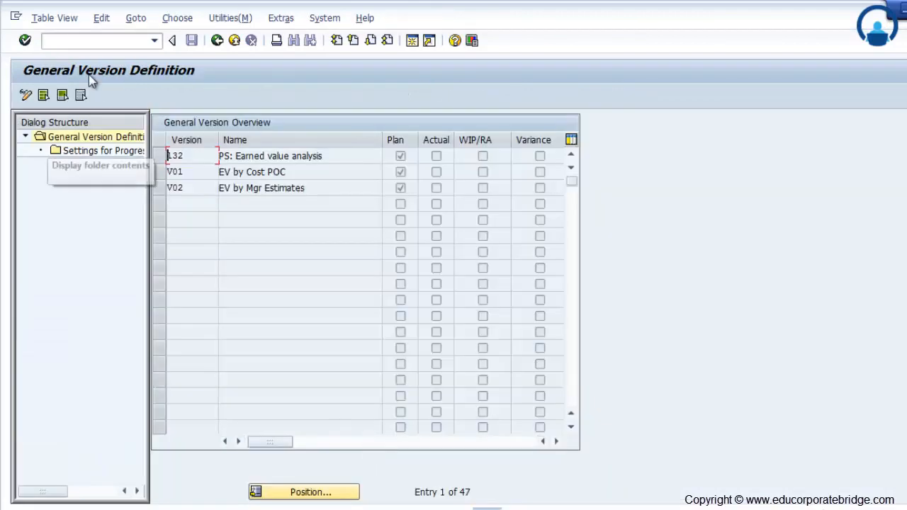
left_click(159, 156)
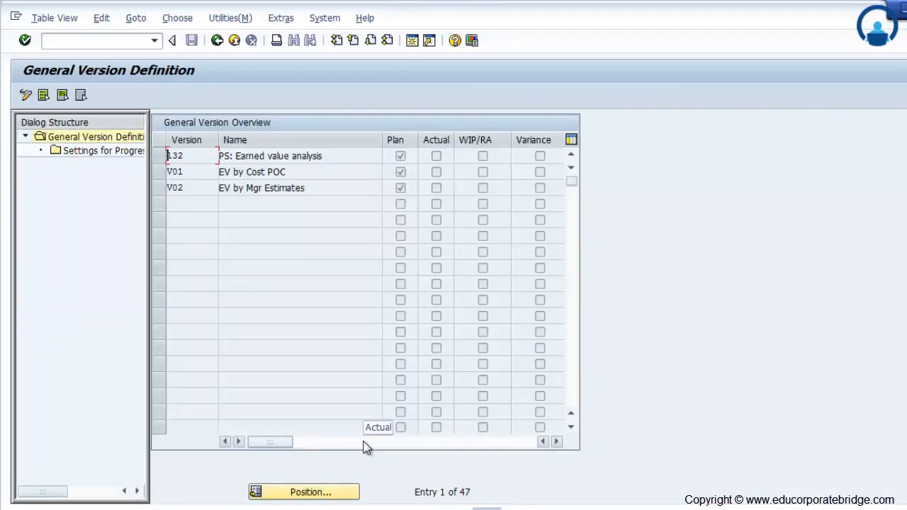
left_click(217, 41)
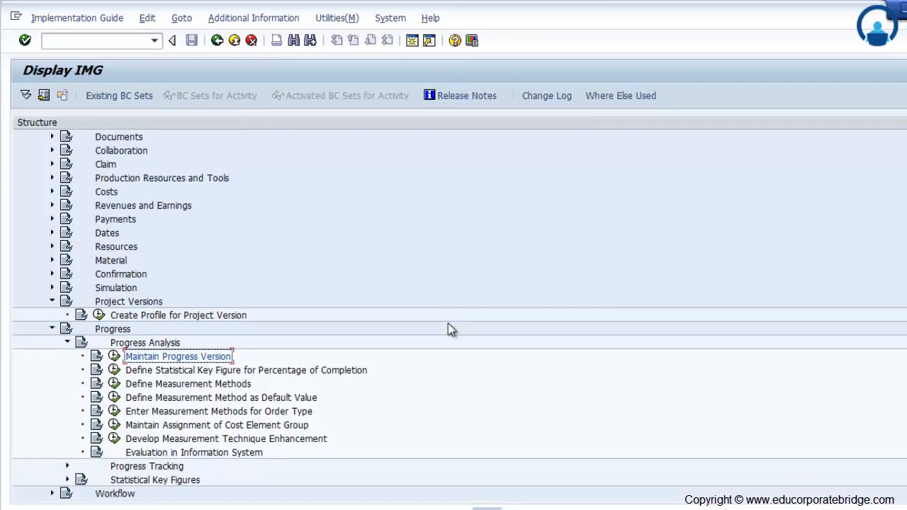
scroll(448, 323, "down", 2)
left_click(113, 357)
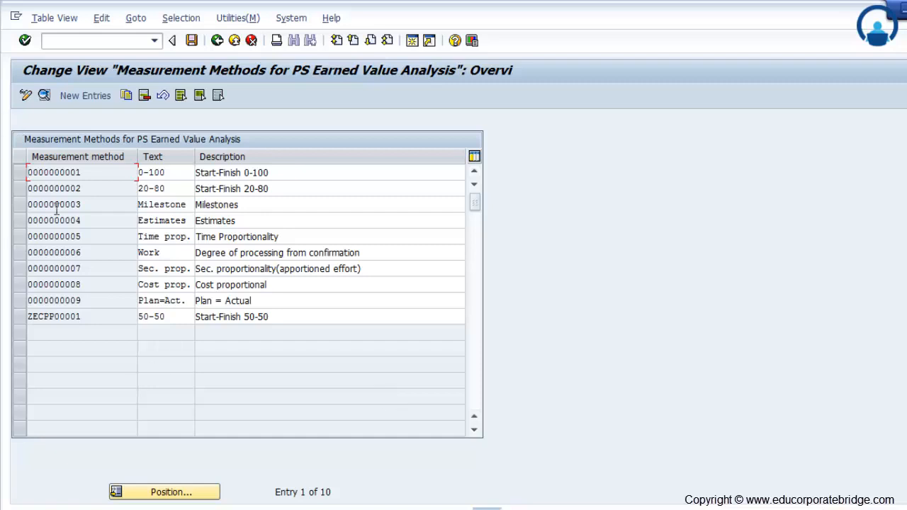
left_click_drag(21, 172, 22, 304)
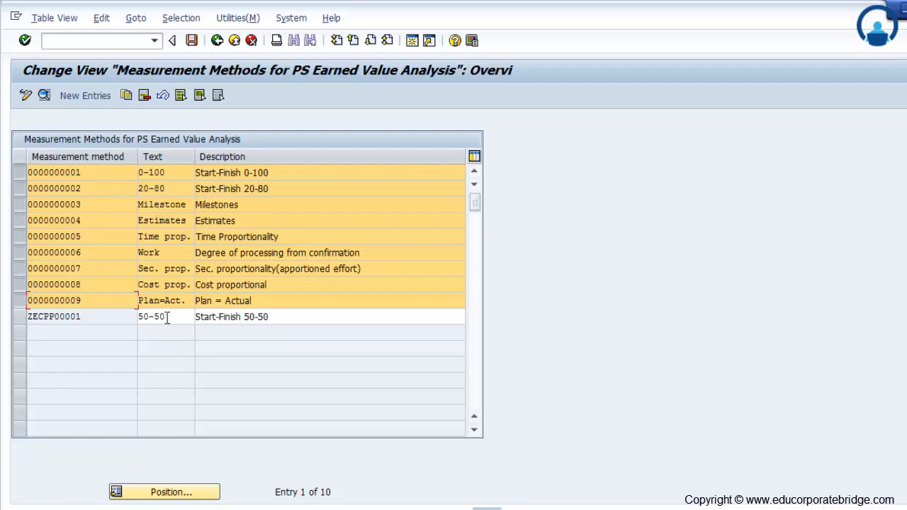
left_click(45, 96)
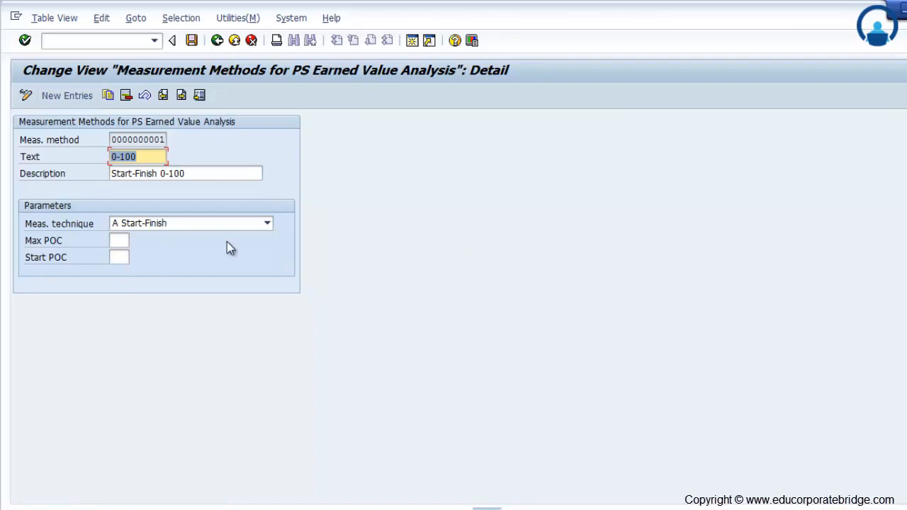
left_click(268, 224)
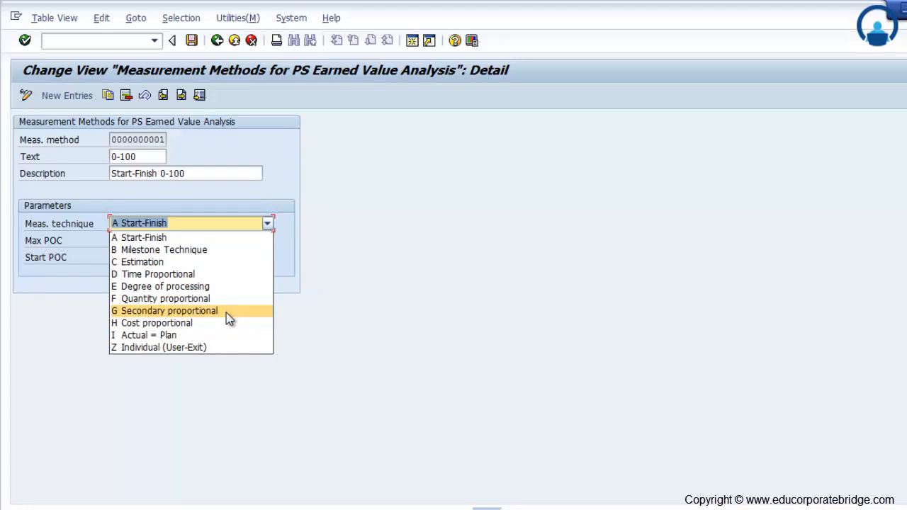
left_click(217, 41)
left_click(217, 41)
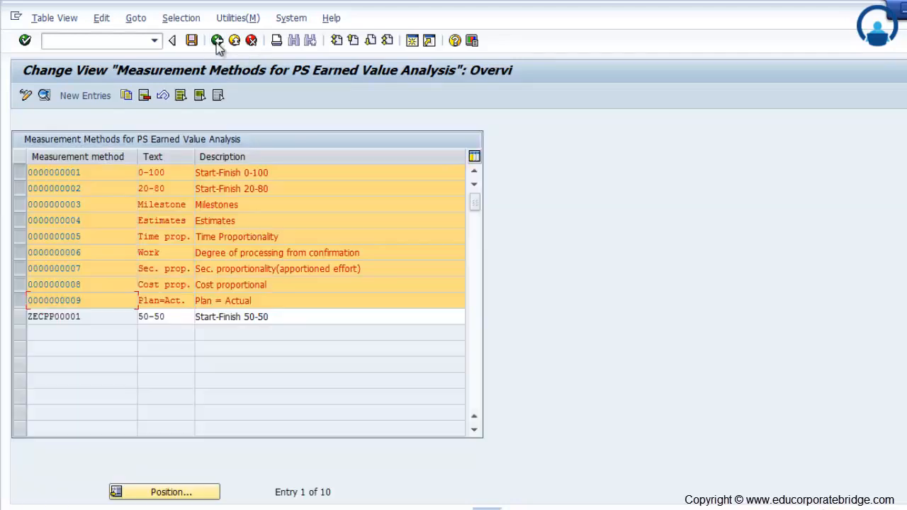
left_click(218, 42)
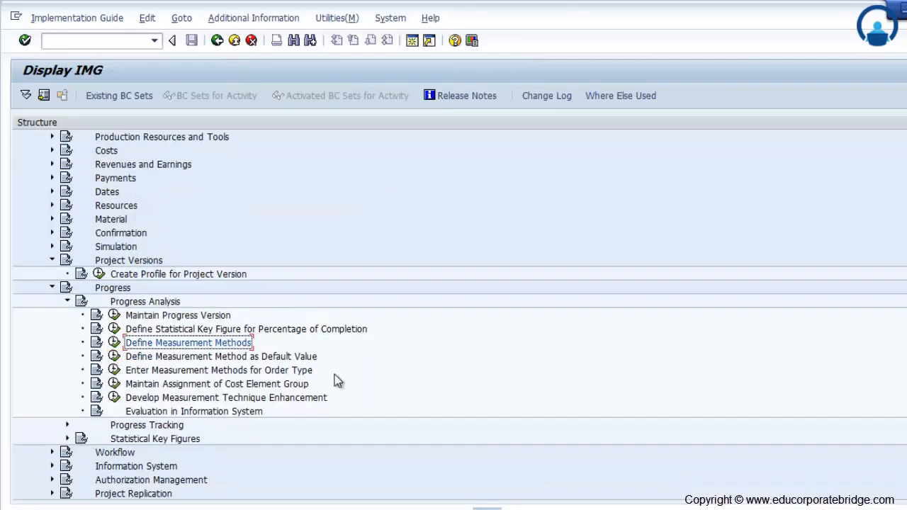
Open the Define Measurement Method as Default Value activity for controlling area 2000 and widen the Plan/act column
left_click(113, 359)
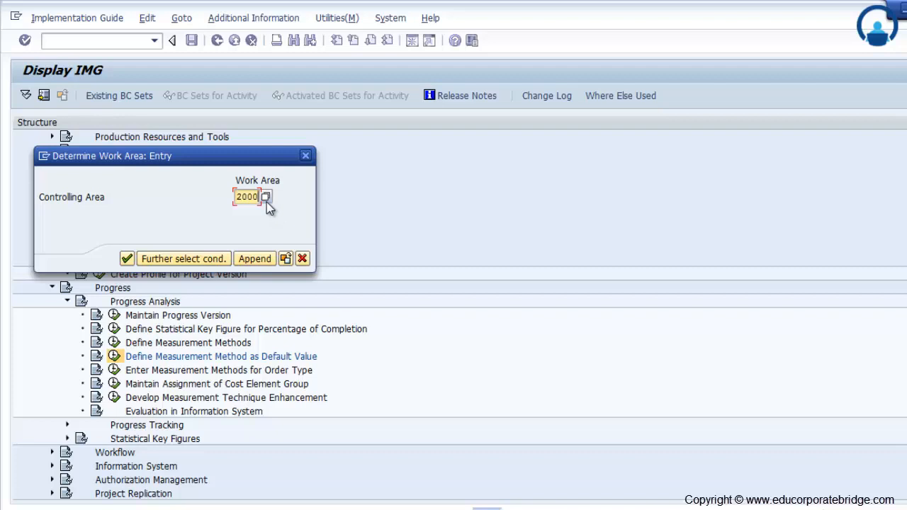
key("Return")
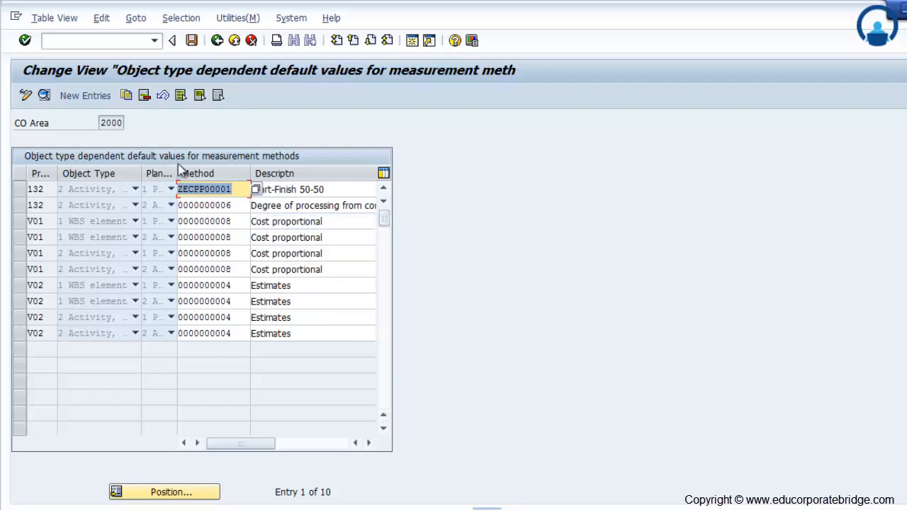
left_click_drag(178, 168, 193, 166)
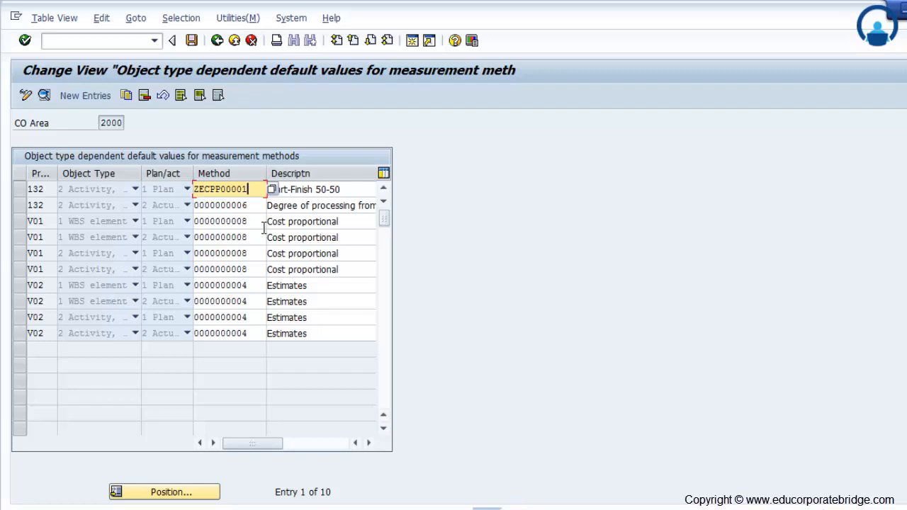
Open the details of version 132's plan default entry with method ZECPP00001 and examine its Plan/actual indicator and Object Type options
left_click(20, 189)
left_click(44, 96)
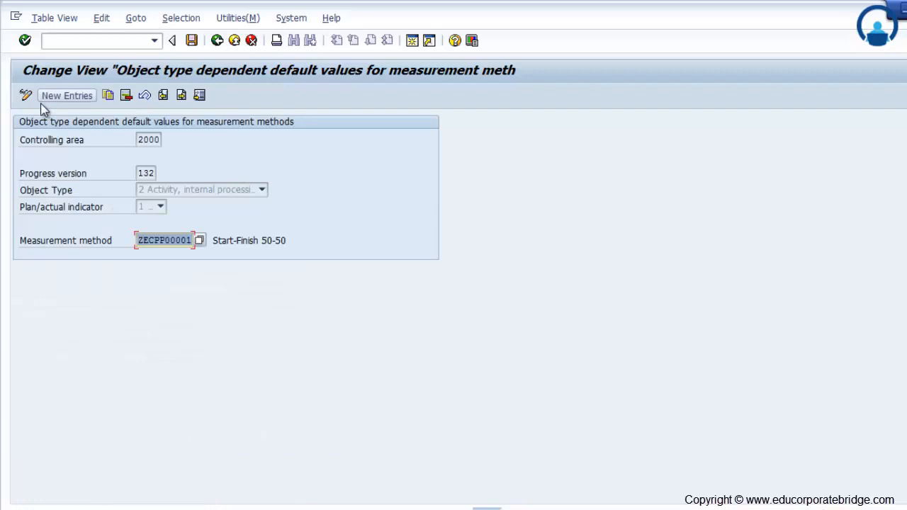
left_click(162, 207)
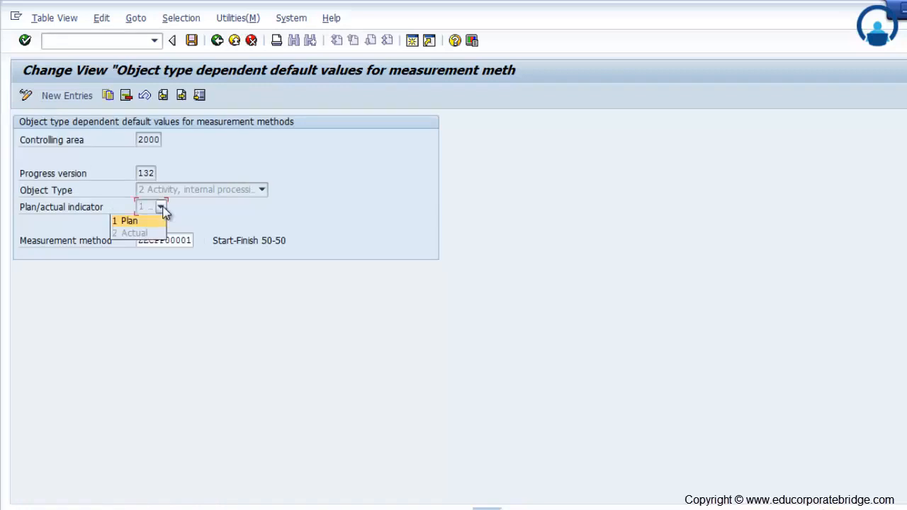
left_click(156, 144)
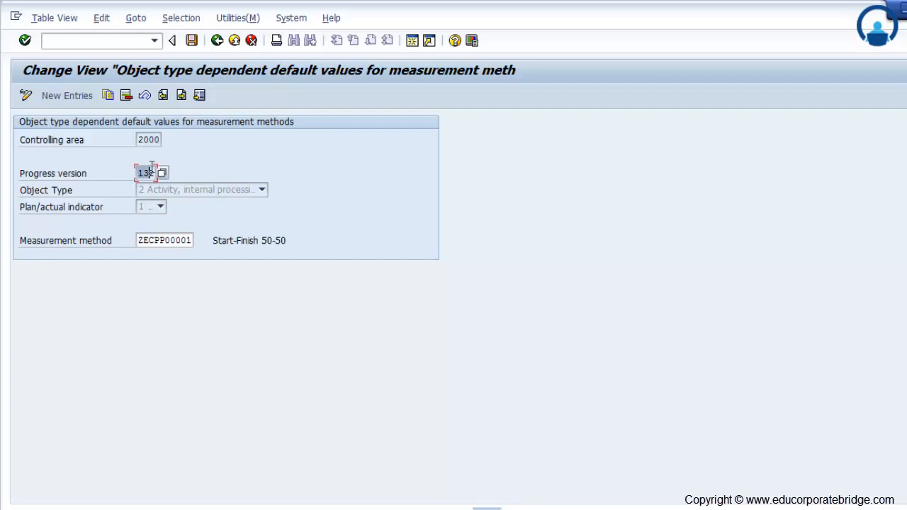
left_click(261, 190)
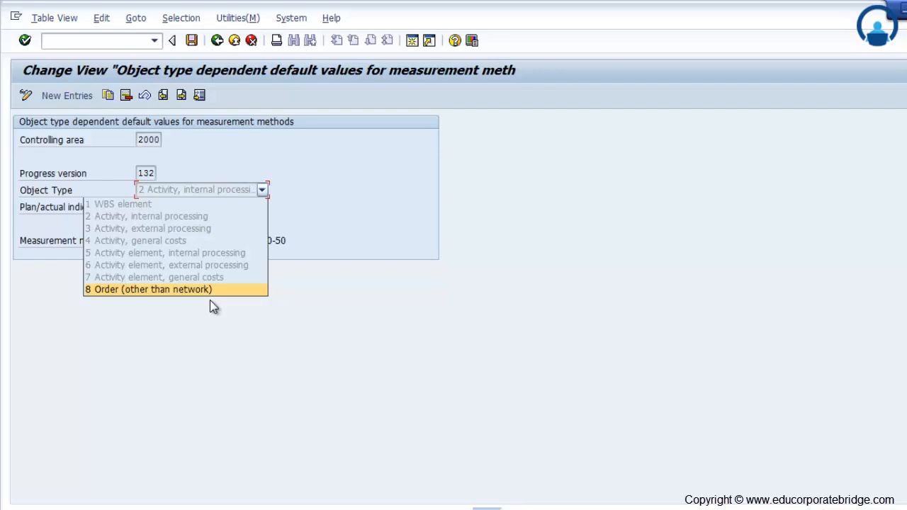
left_click(420, 190)
Review the Plan/actual indicator choices again and open the list of possible measurement methods for version 132's default entry
left_click(161, 206)
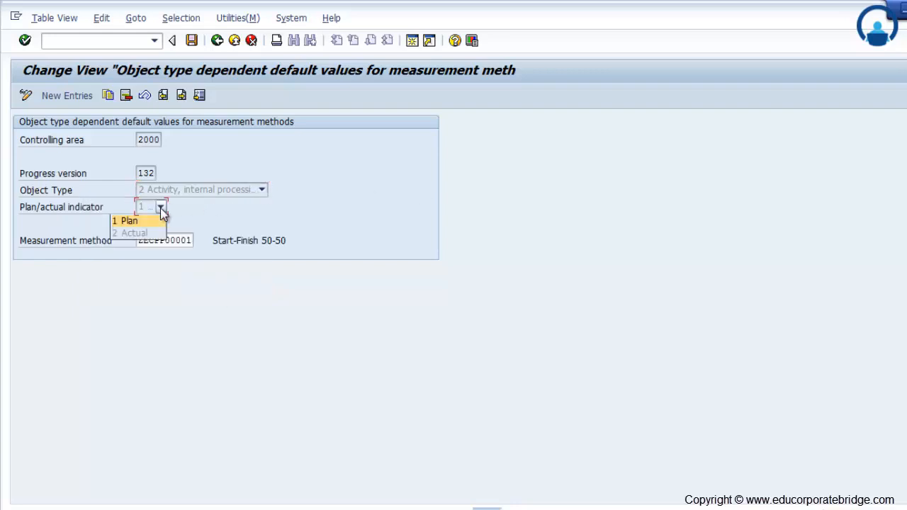
left_click(227, 218)
left_click(161, 207)
left_click(260, 225)
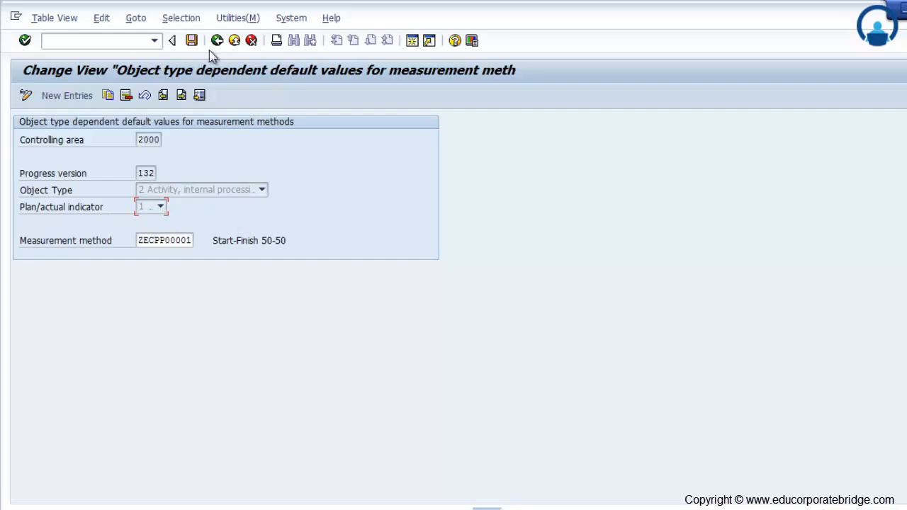
left_click(155, 243)
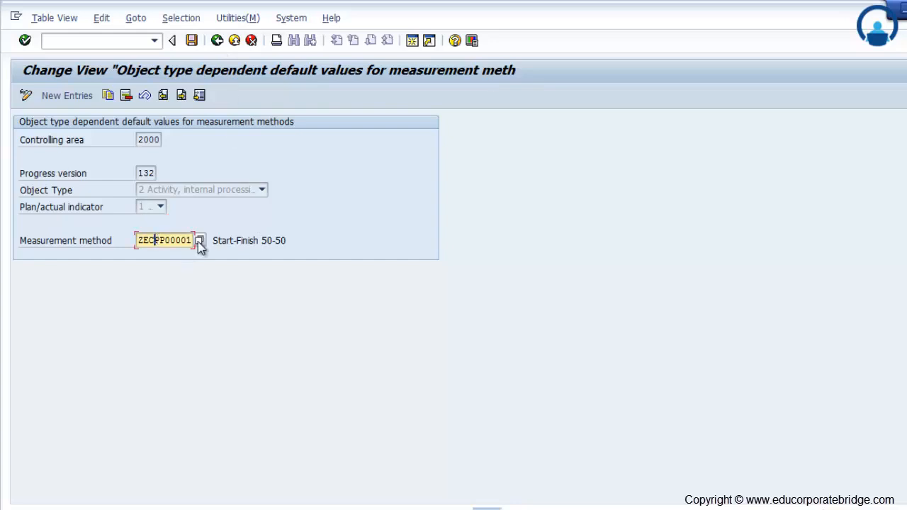
left_click(199, 241)
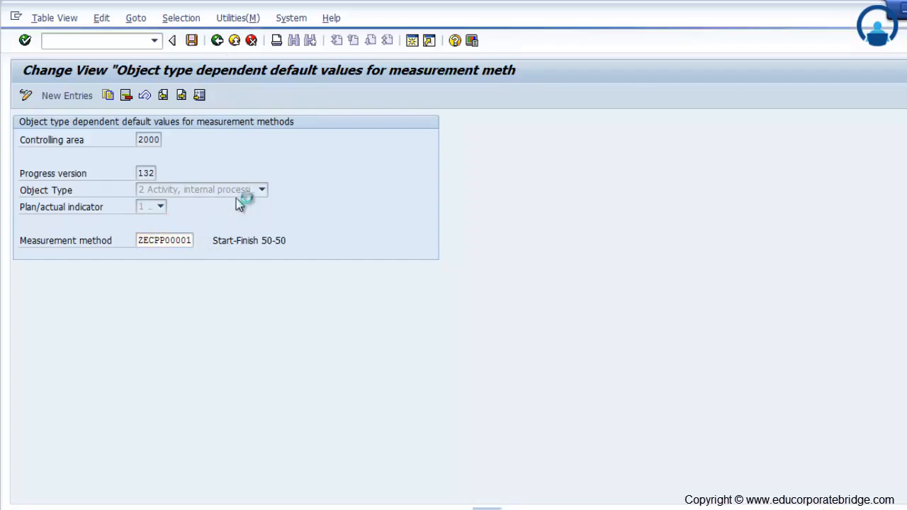